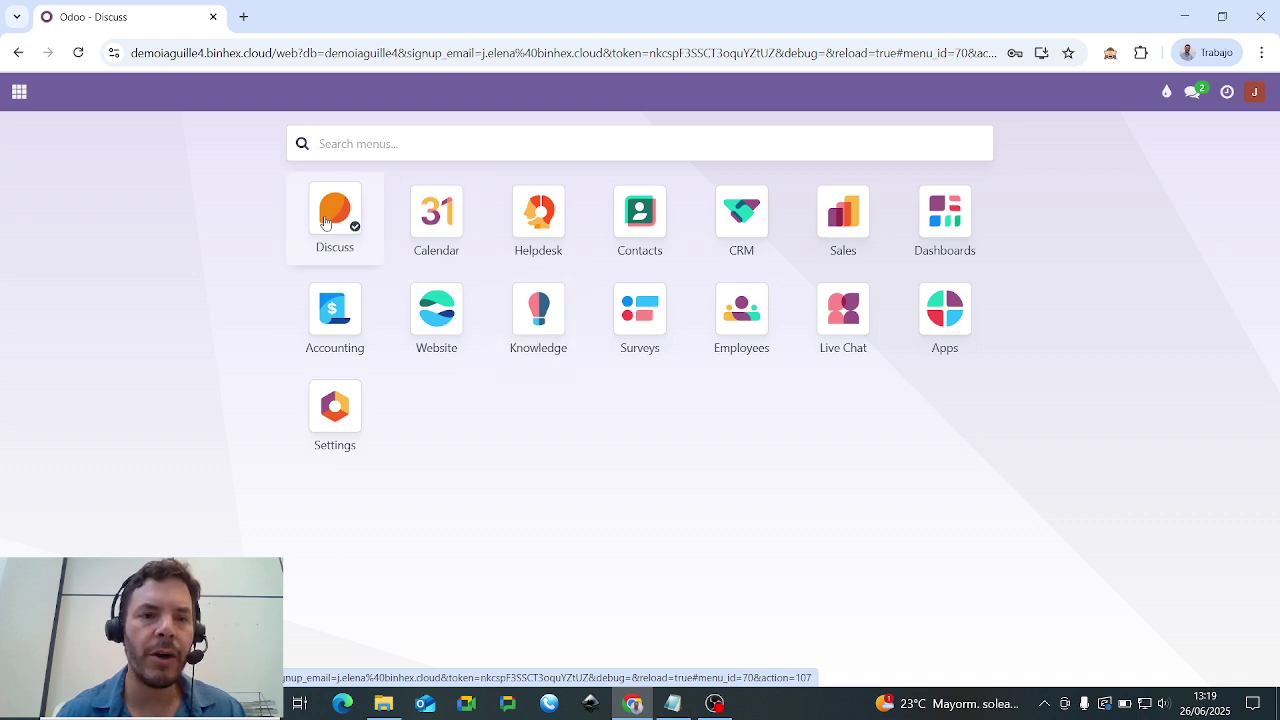
# Step: Open the Discuss chat with George and scroll through the conversation
pyautogui.click(325, 222)
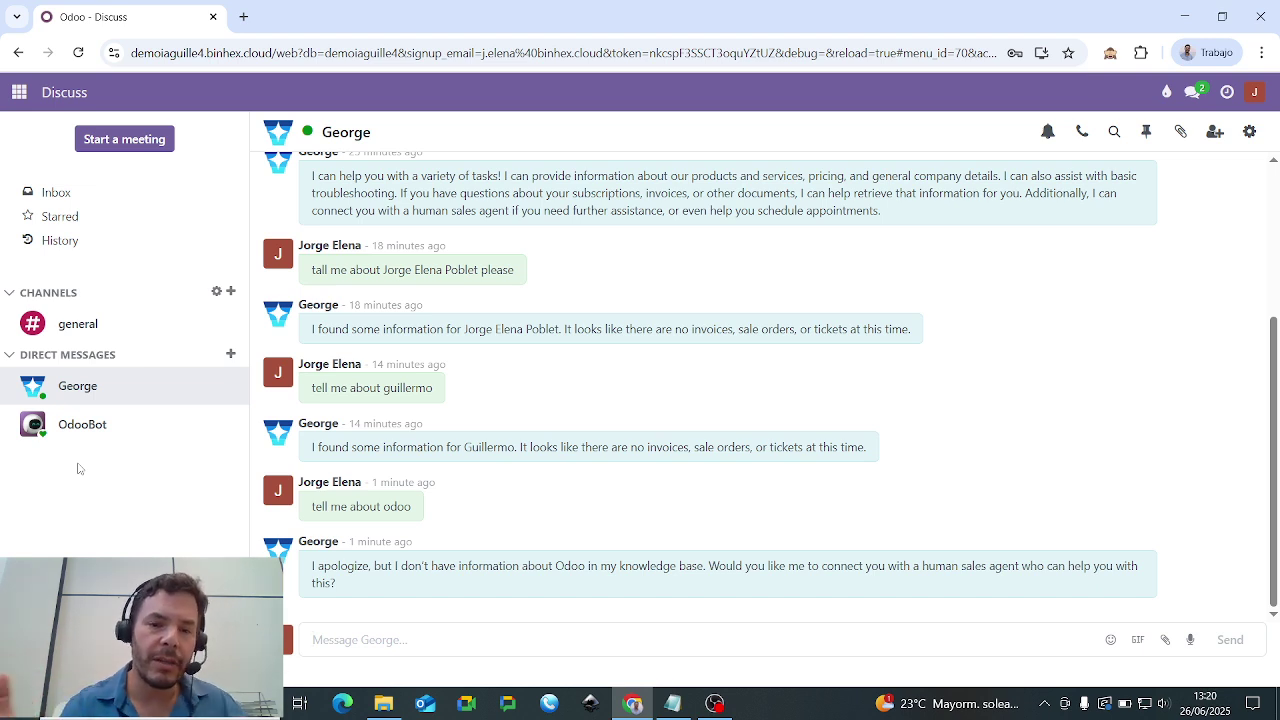
pyautogui.moveTo(679, 497)
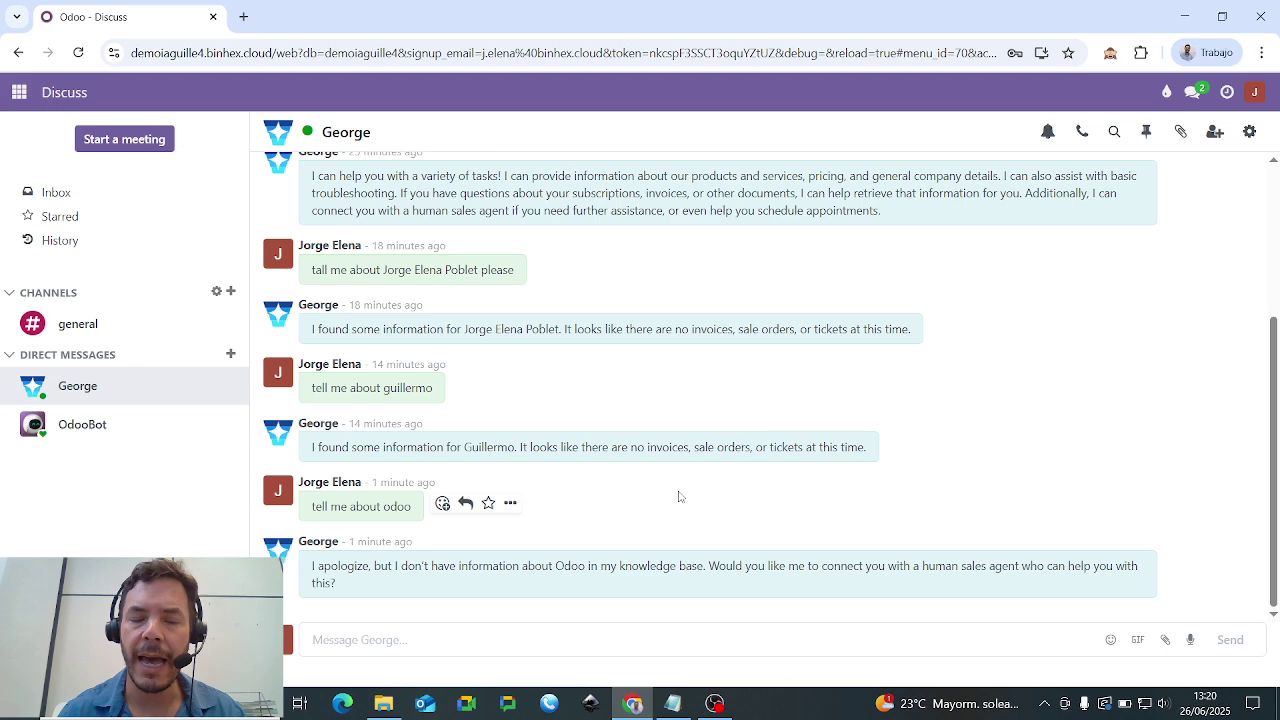
pyautogui.scroll(3, 679, 497)
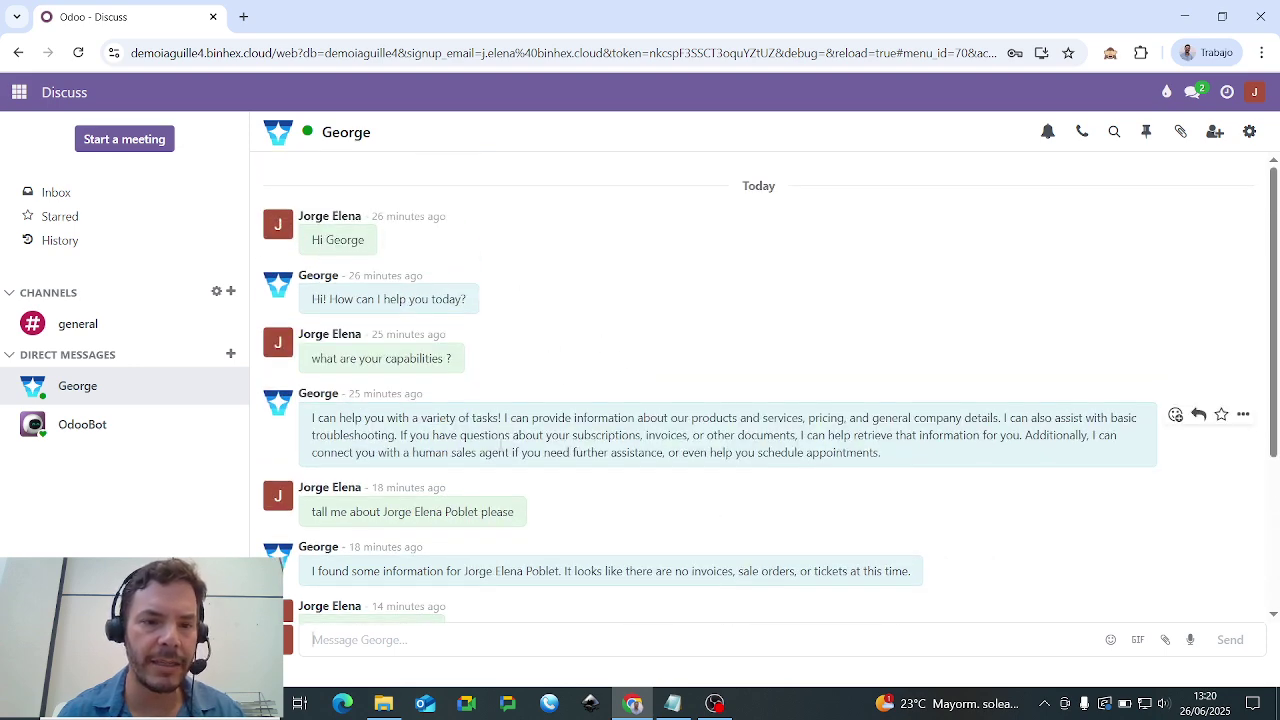
pyautogui.scroll(-1, 480, 294)
pyautogui.scroll(-1, 640, 390)
pyautogui.scroll(-1, 617, 386)
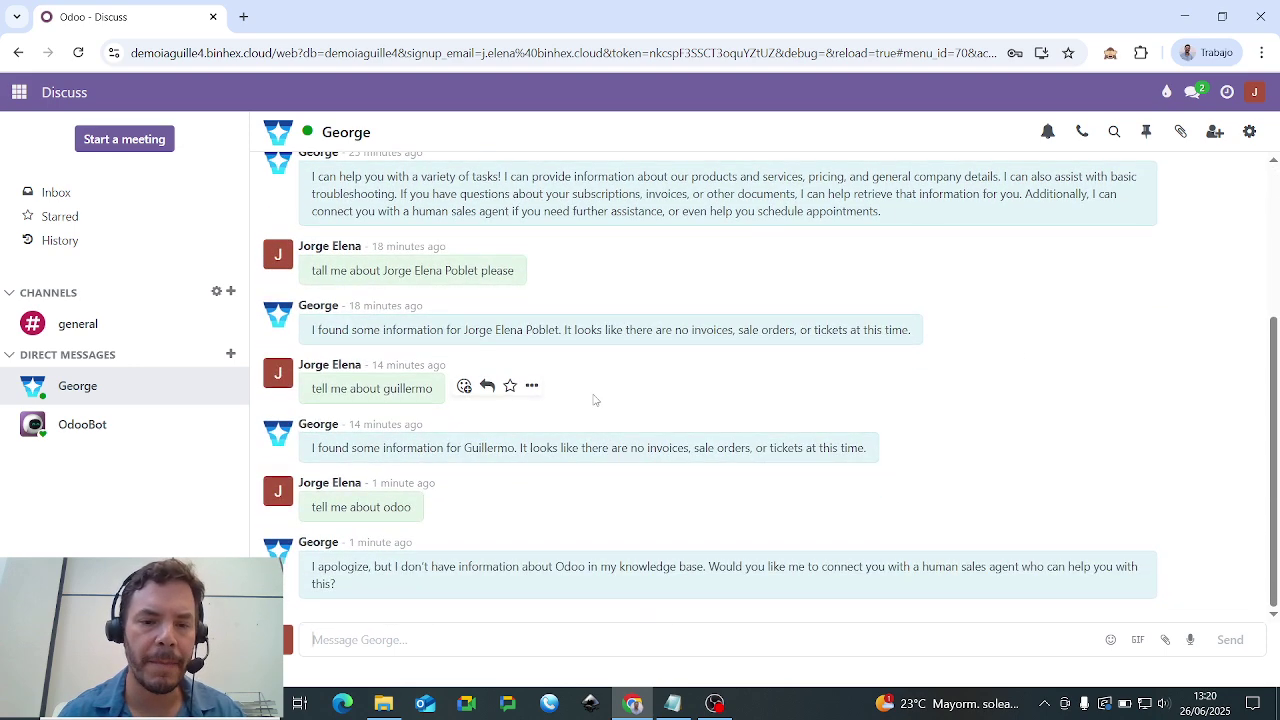
# Step: Review George's apology to 'tell me about odoo', then go to the Knowledge pages list
pyautogui.tripleClick(332, 508)
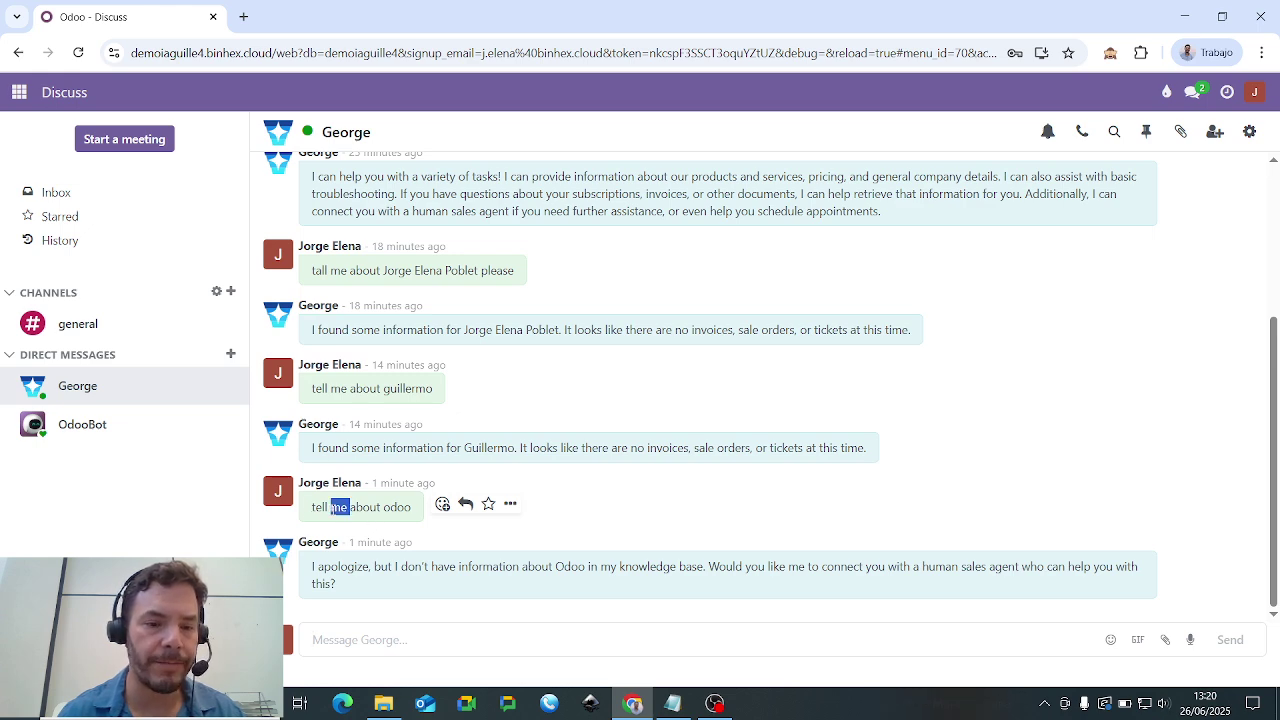
pyautogui.doubleClick(365, 508)
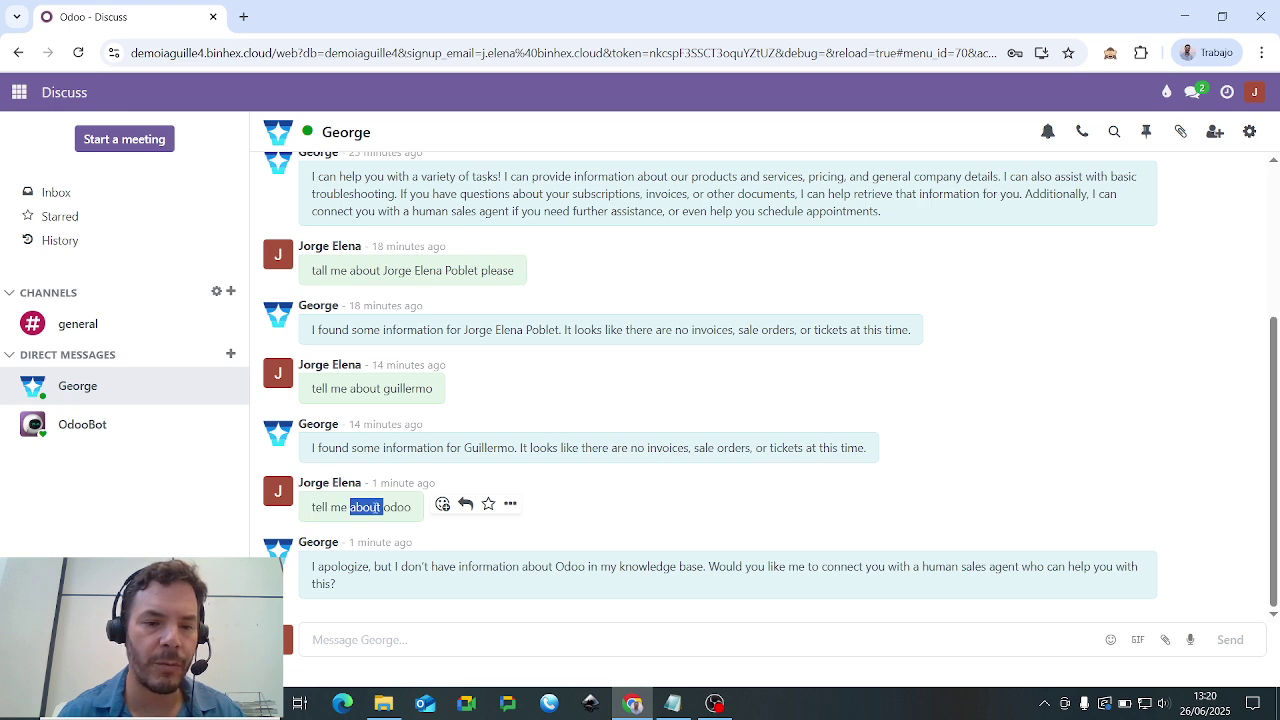
pyautogui.click(361, 570)
pyautogui.doubleClick(361, 570)
pyautogui.tripleClick(405, 567)
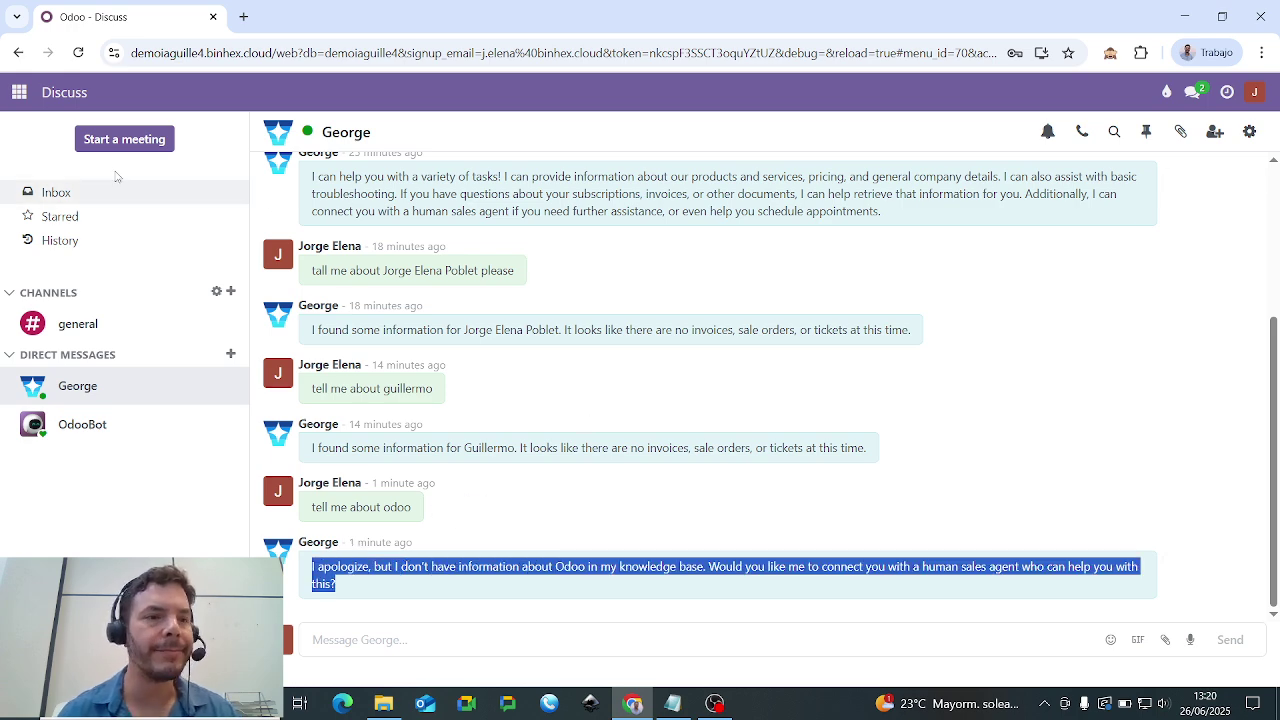
pyautogui.click(20, 108)
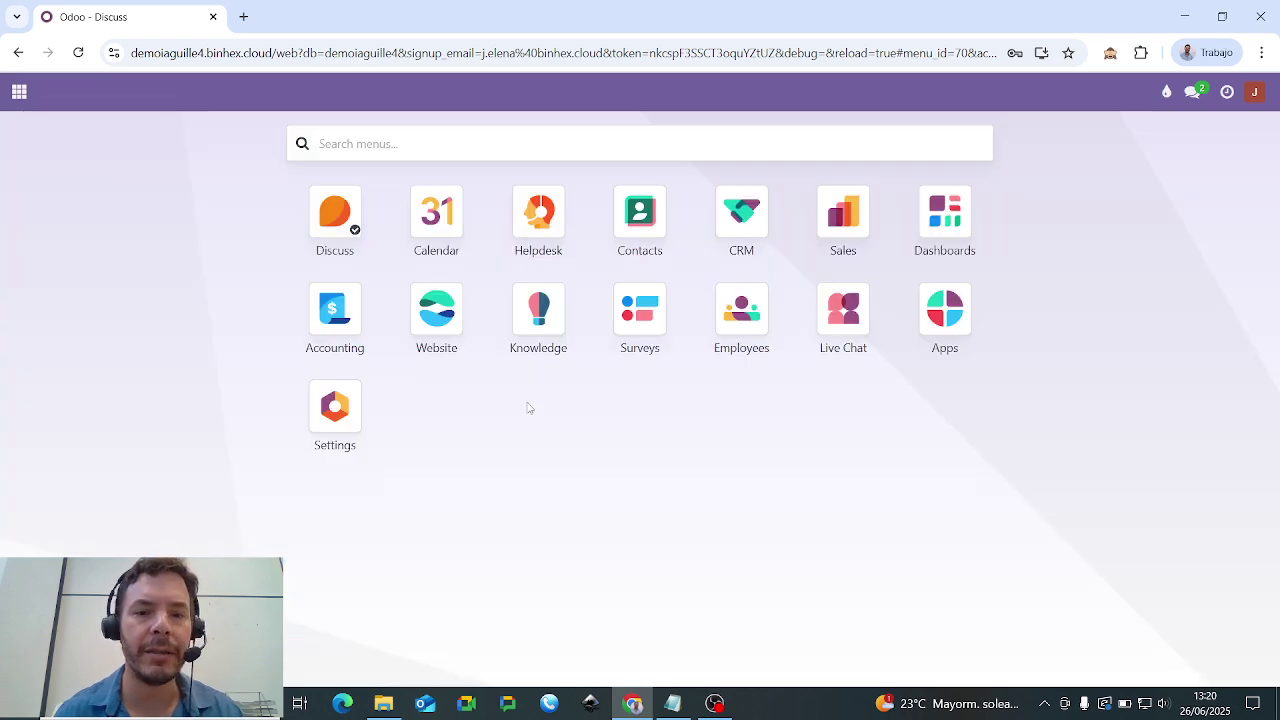
pyautogui.click(541, 333)
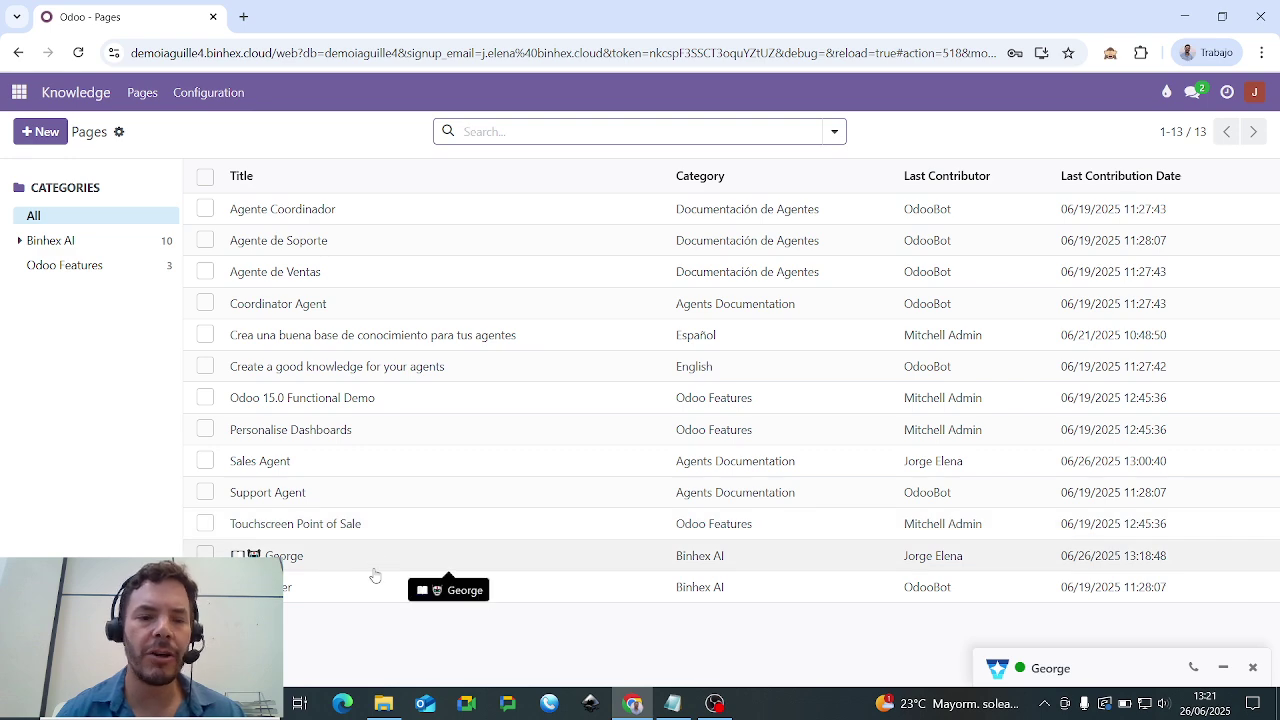
# Step: On George's page, add that Odoo is the fastest growing ERP after 'Odoo is a great software.', then sync
pyautogui.click(305, 558)
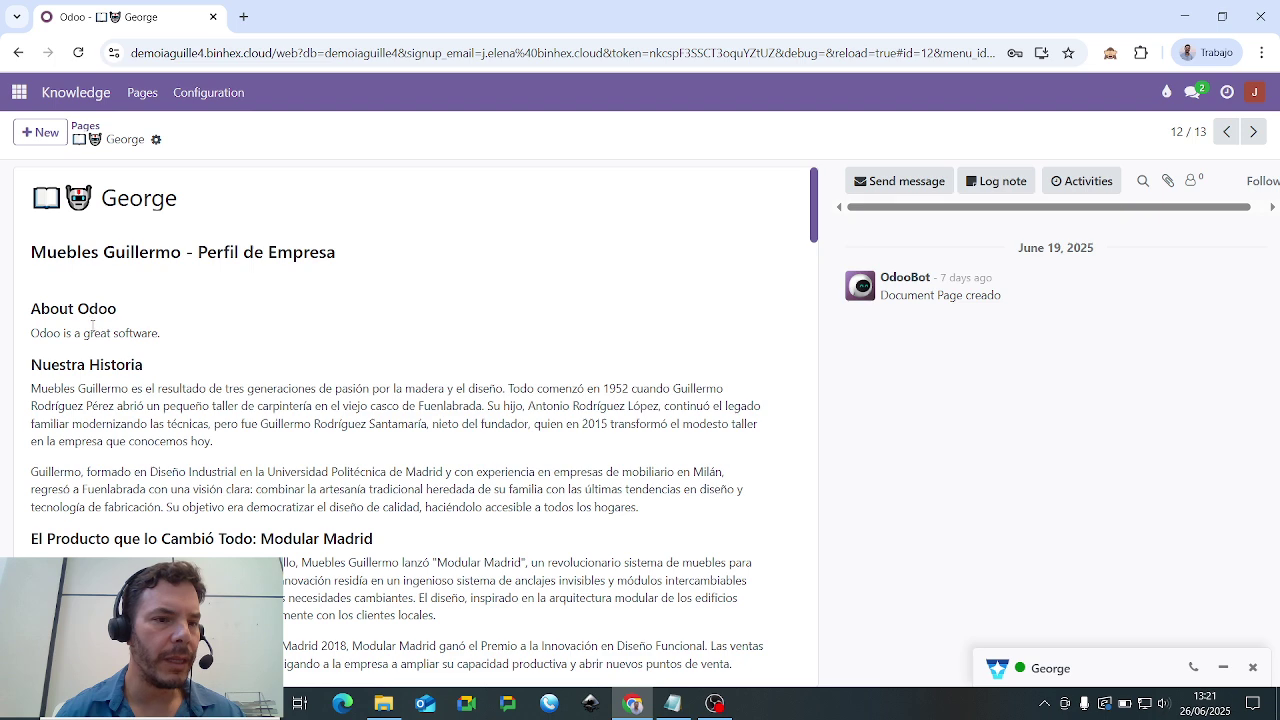
pyautogui.tripleClick(40, 304)
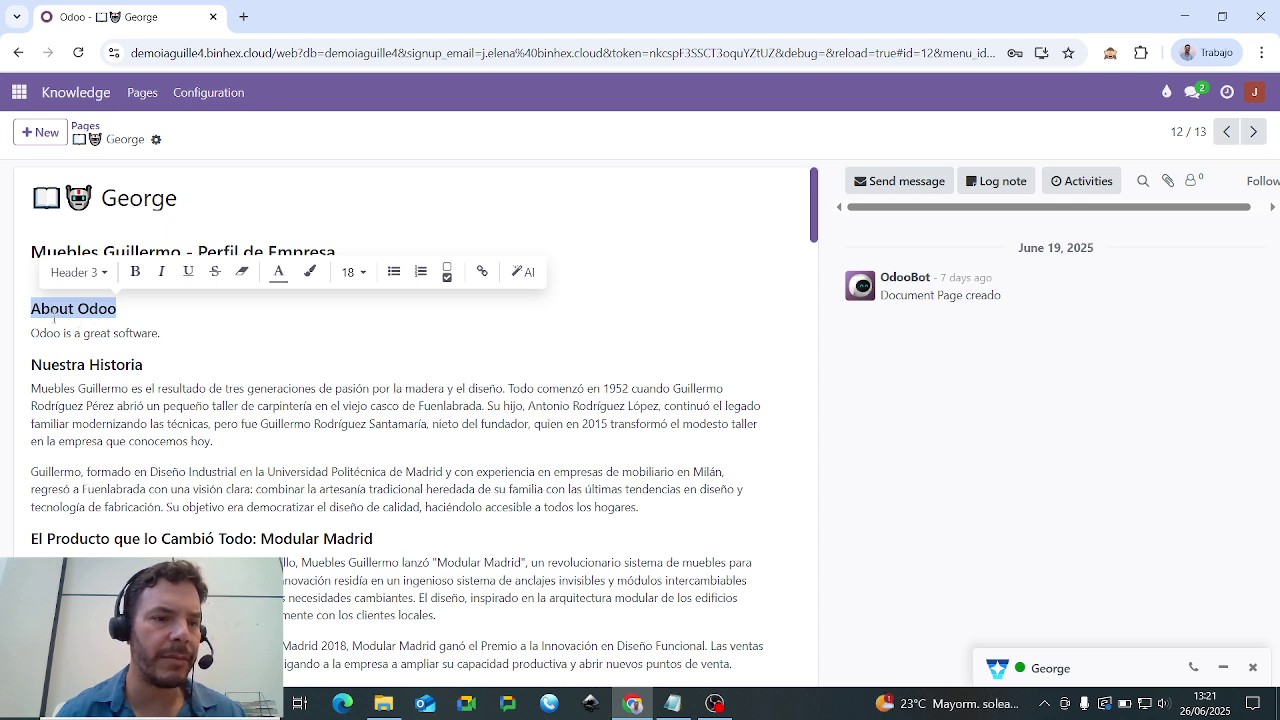
pyautogui.click(195, 336)
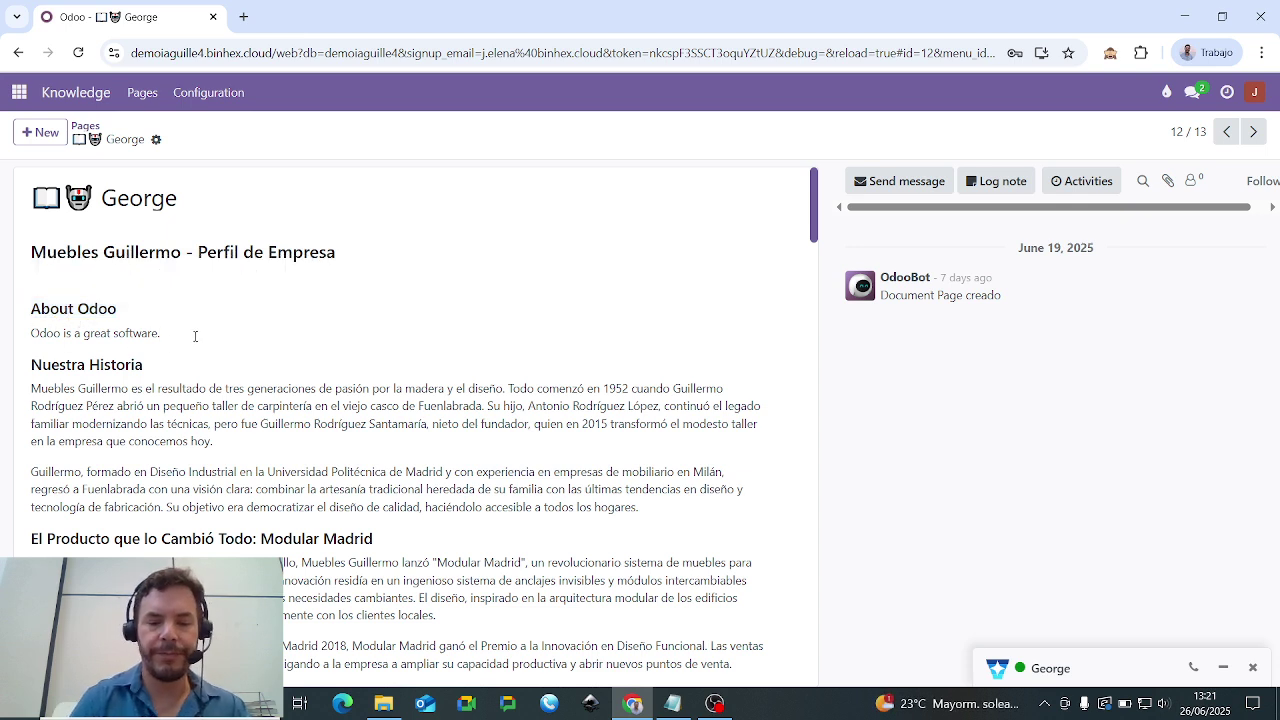
pyautogui.write('f')
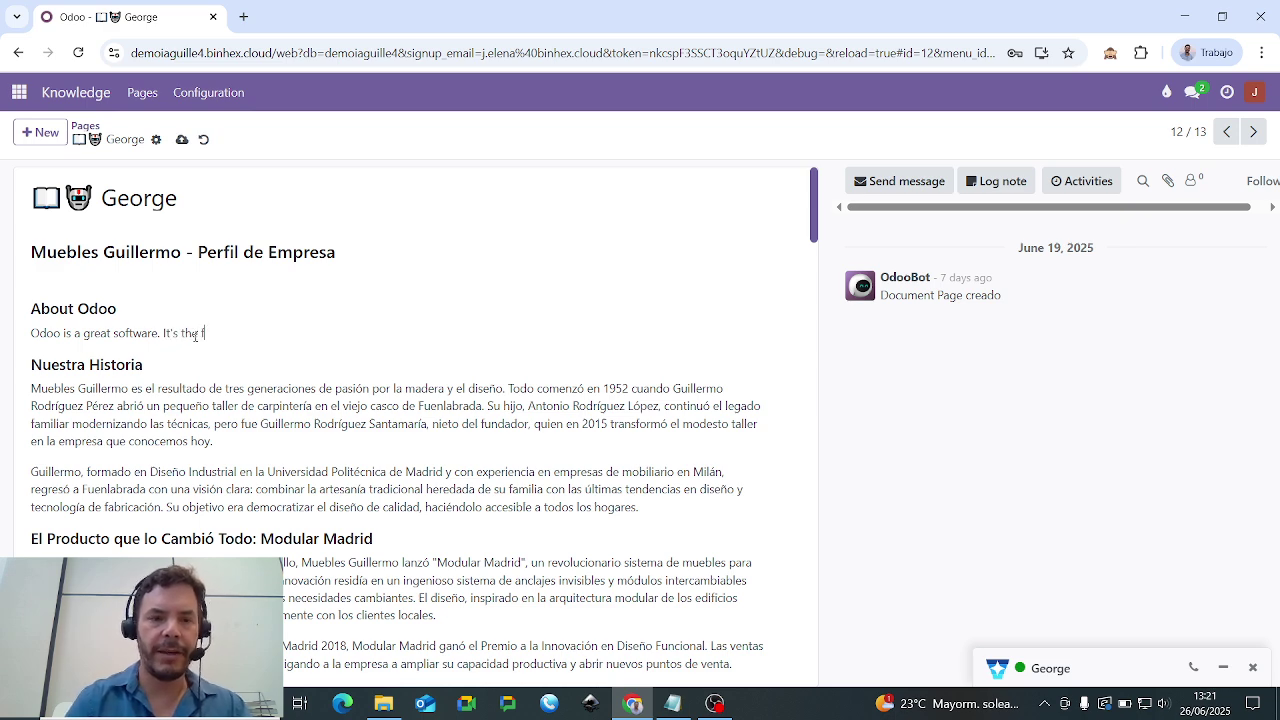
pyautogui.write('astest growing ERP in the market')
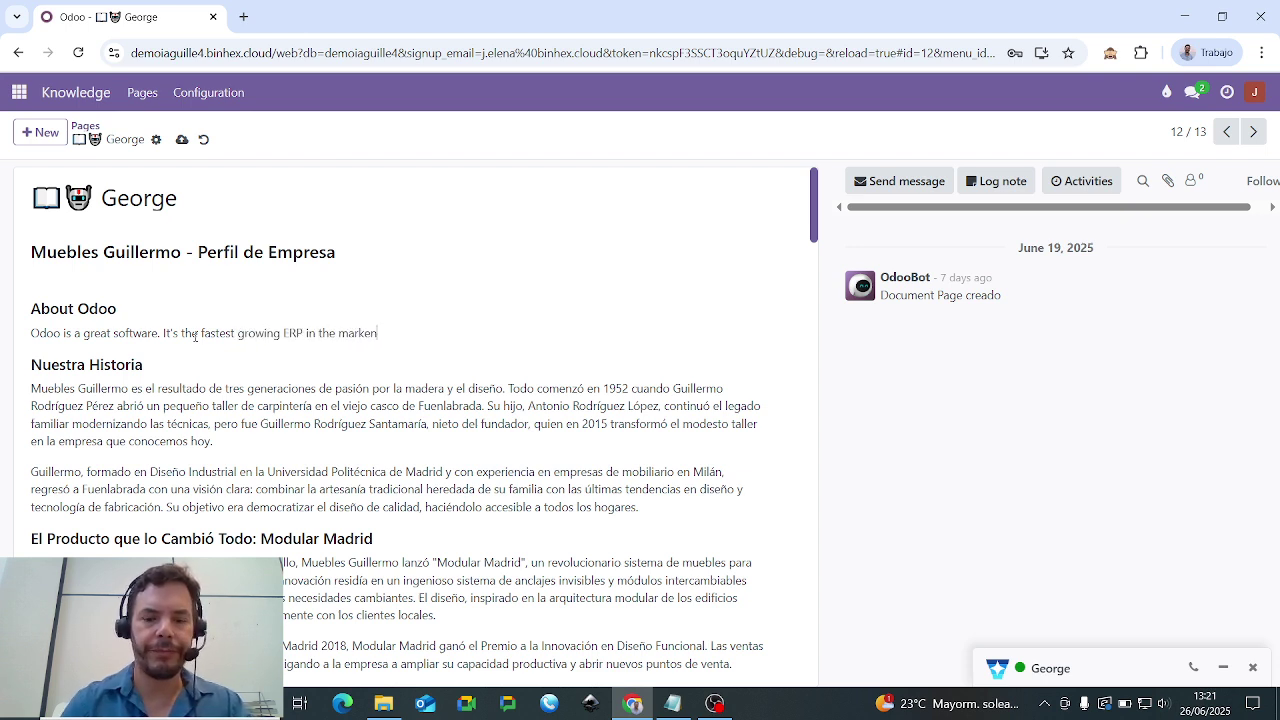
pyautogui.write('.')
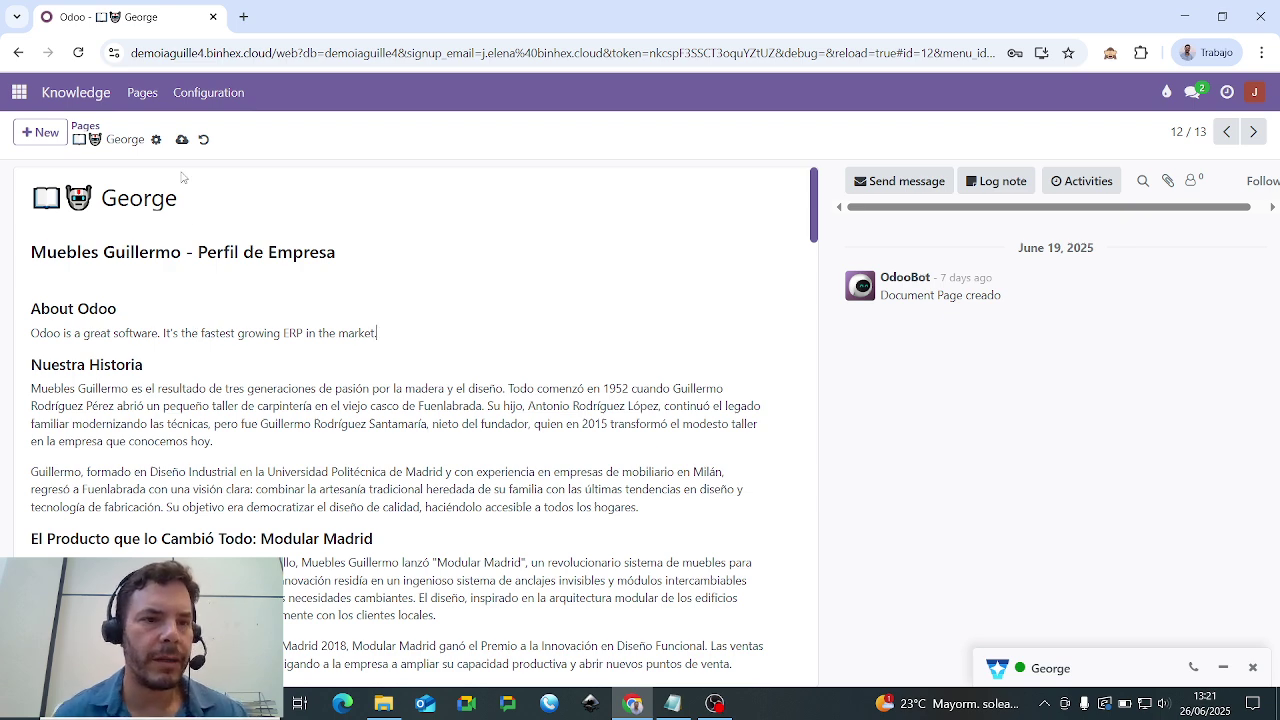
pyautogui.click(181, 139)
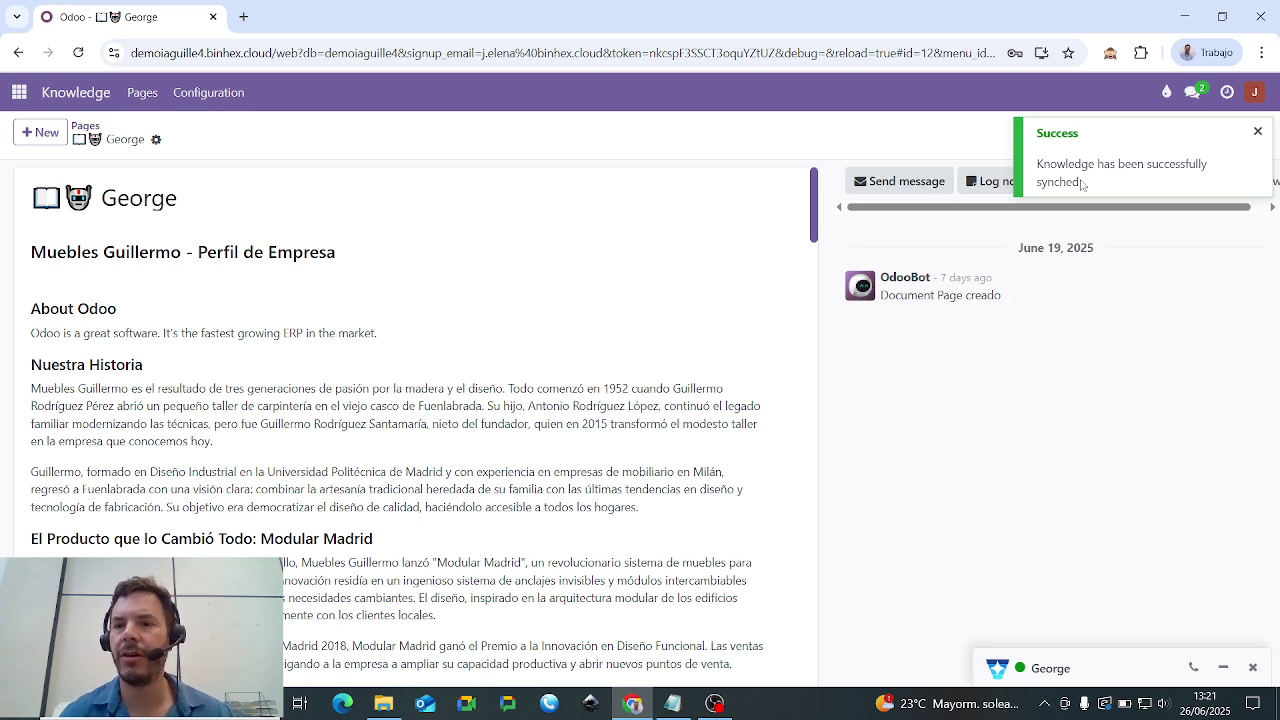
# Step: Ask George 'tell me about odoo' in Discuss and check its fastest-growing-ERP reply
pyautogui.click(22, 93)
pyautogui.click(350, 220)
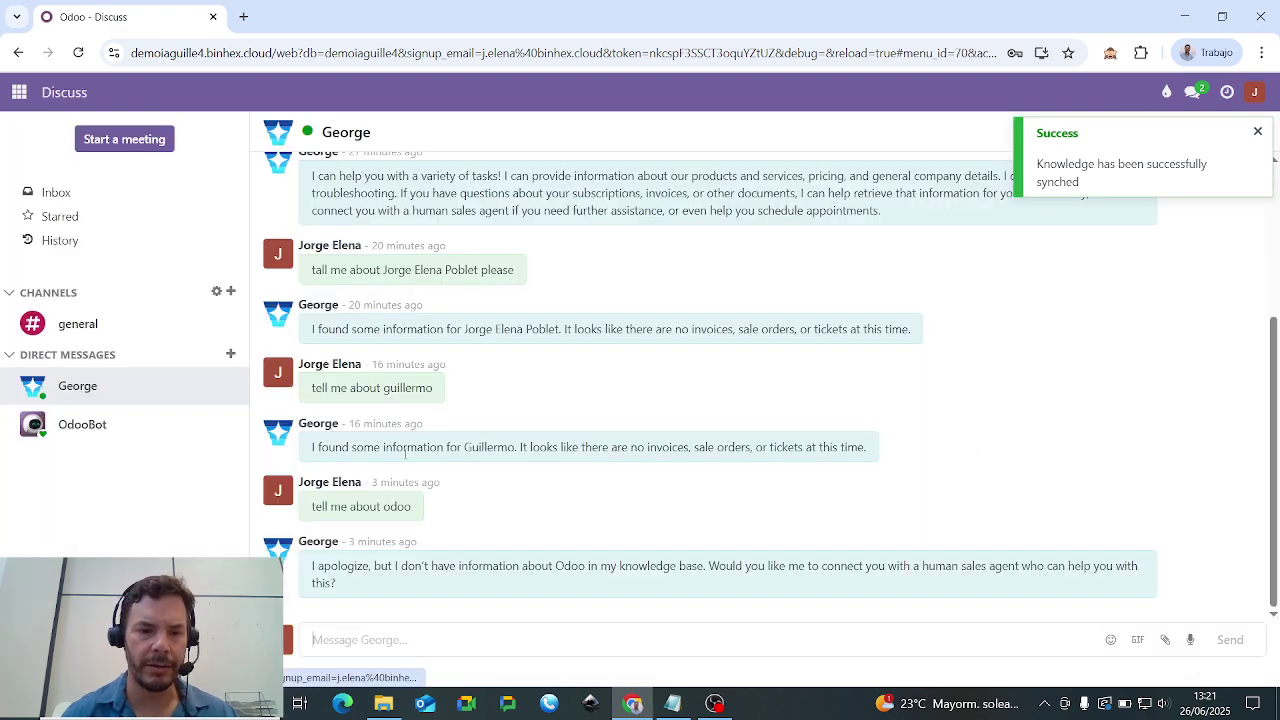
pyautogui.write('tell me about odoo')
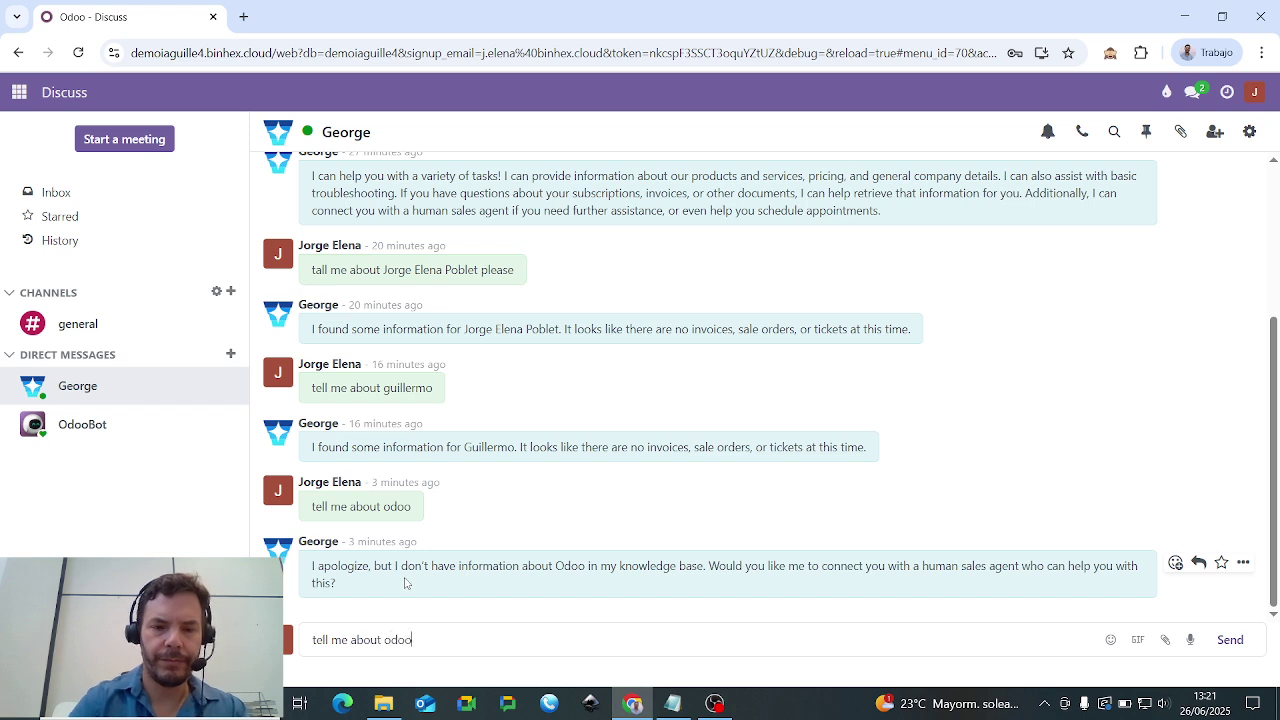
pyautogui.press('Return')
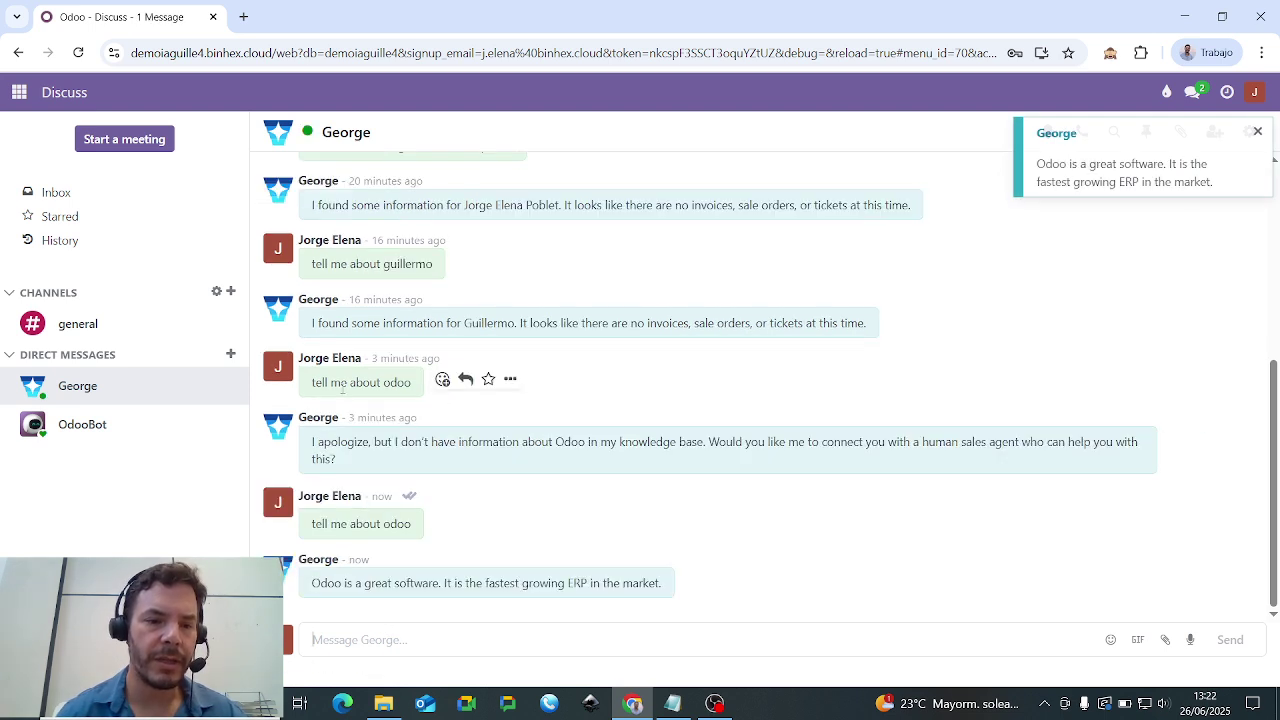
pyautogui.moveTo(313, 585); pyautogui.dragTo(415, 585)
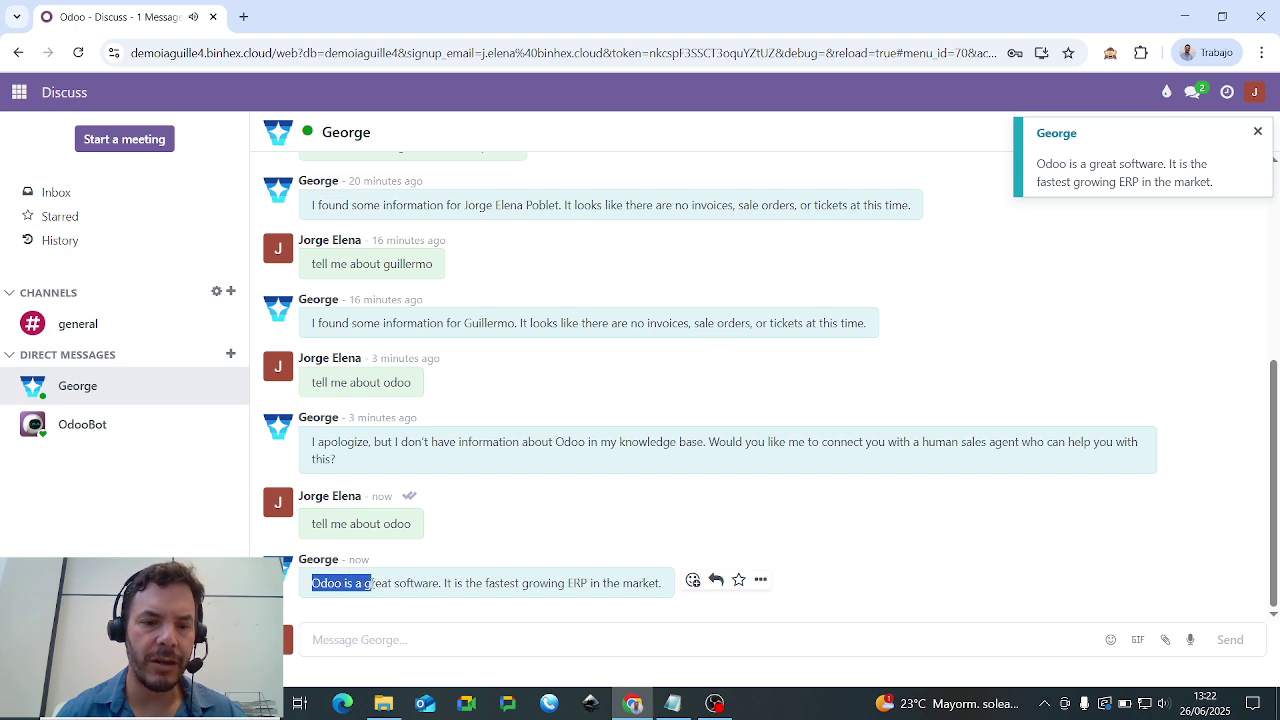
pyautogui.click(490, 583)
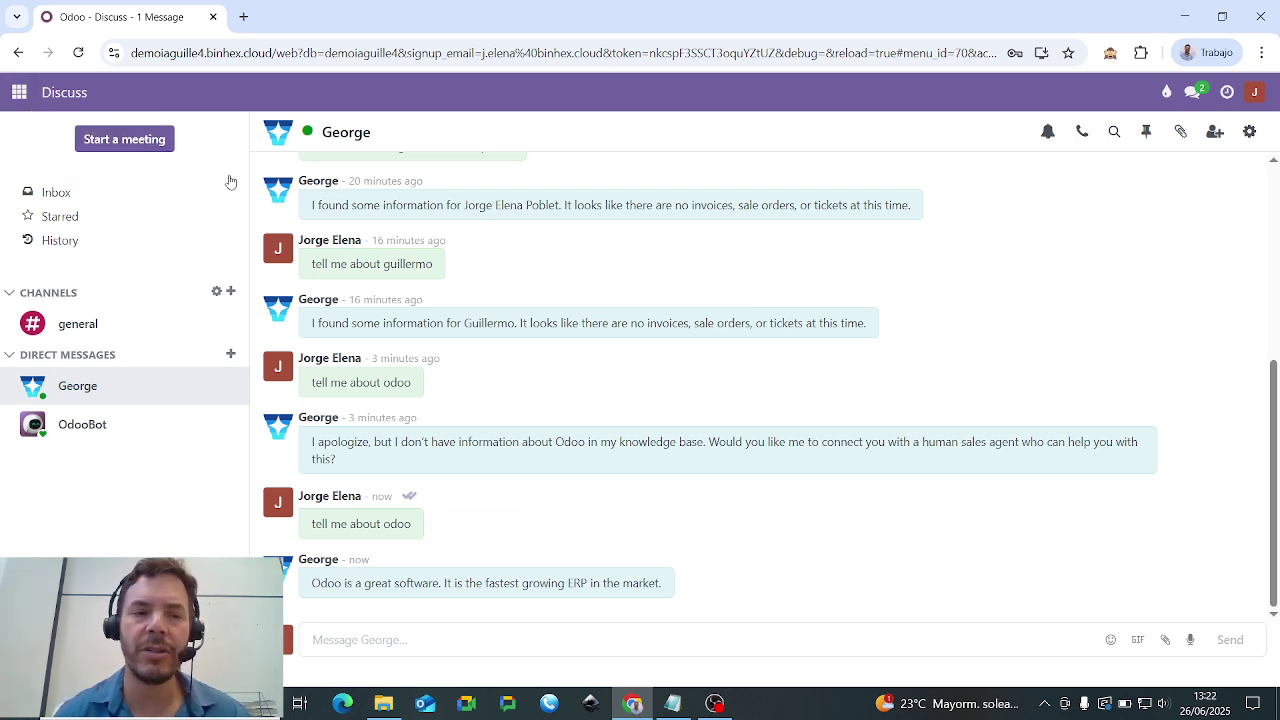
# Step: Review George's user preferences and AI agent knowledge domain via Settings > Users, then return home
pyautogui.click(19, 92)
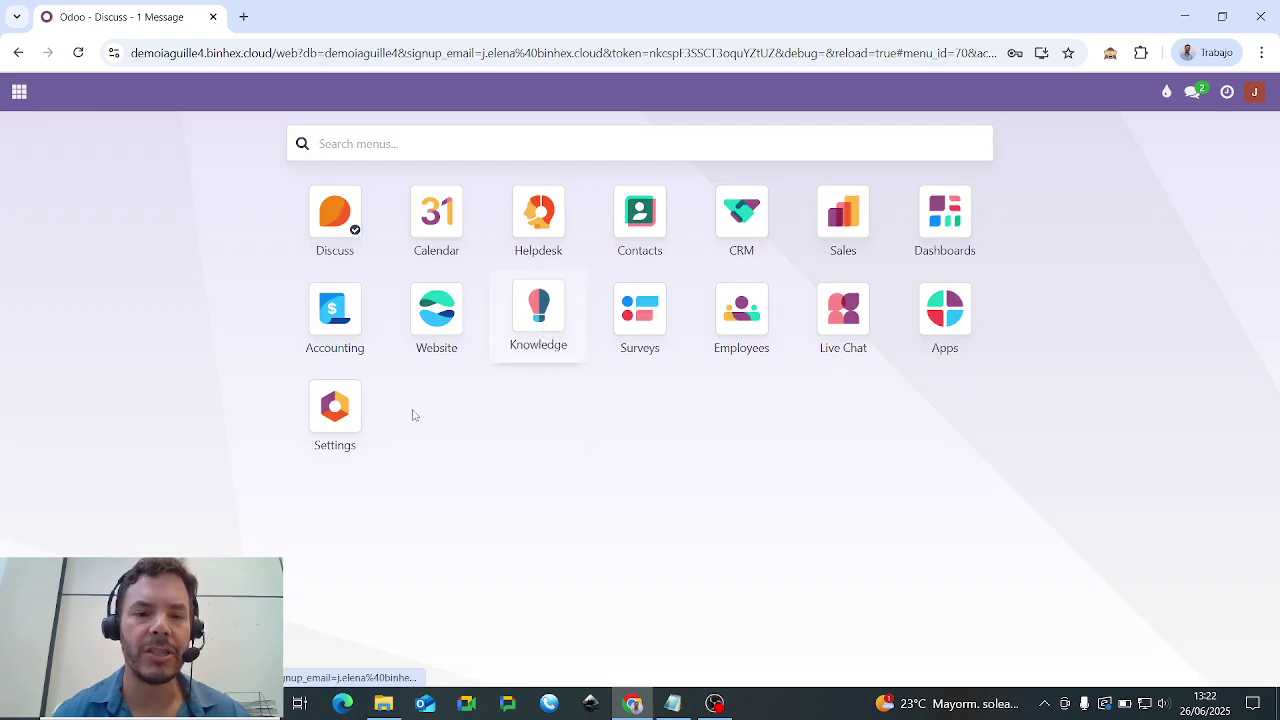
pyautogui.click(340, 424)
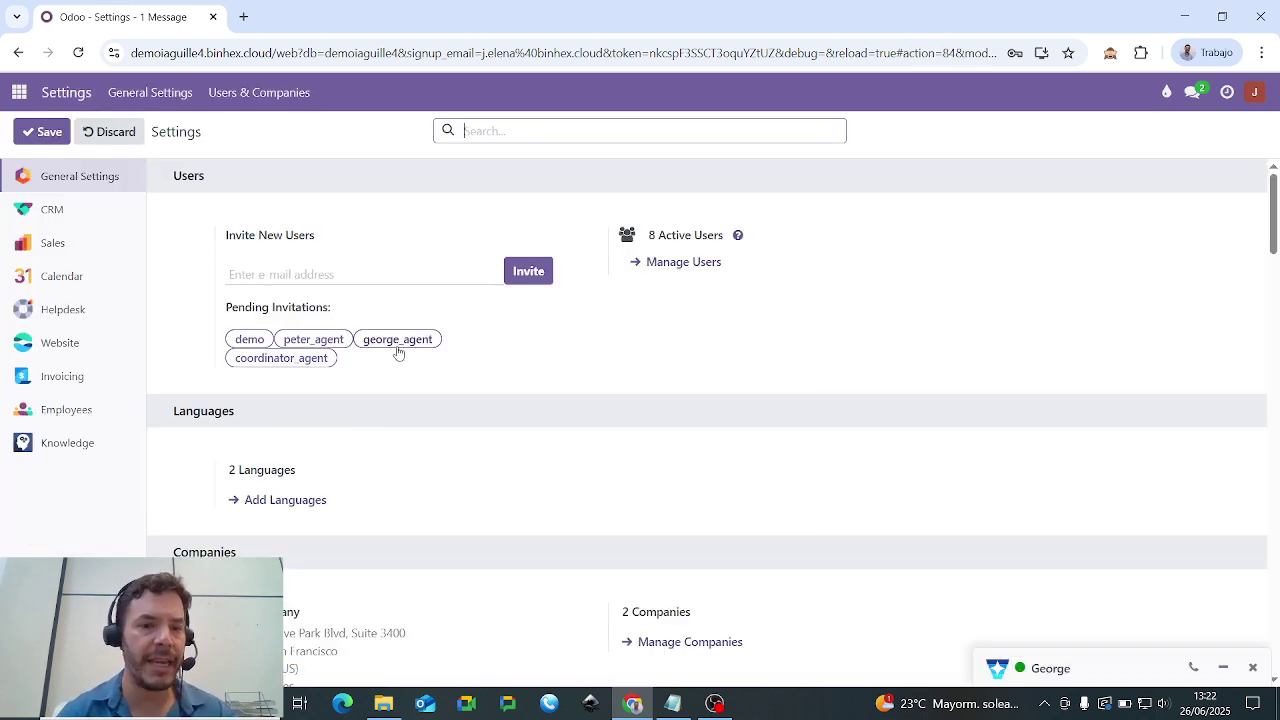
pyautogui.click(689, 266)
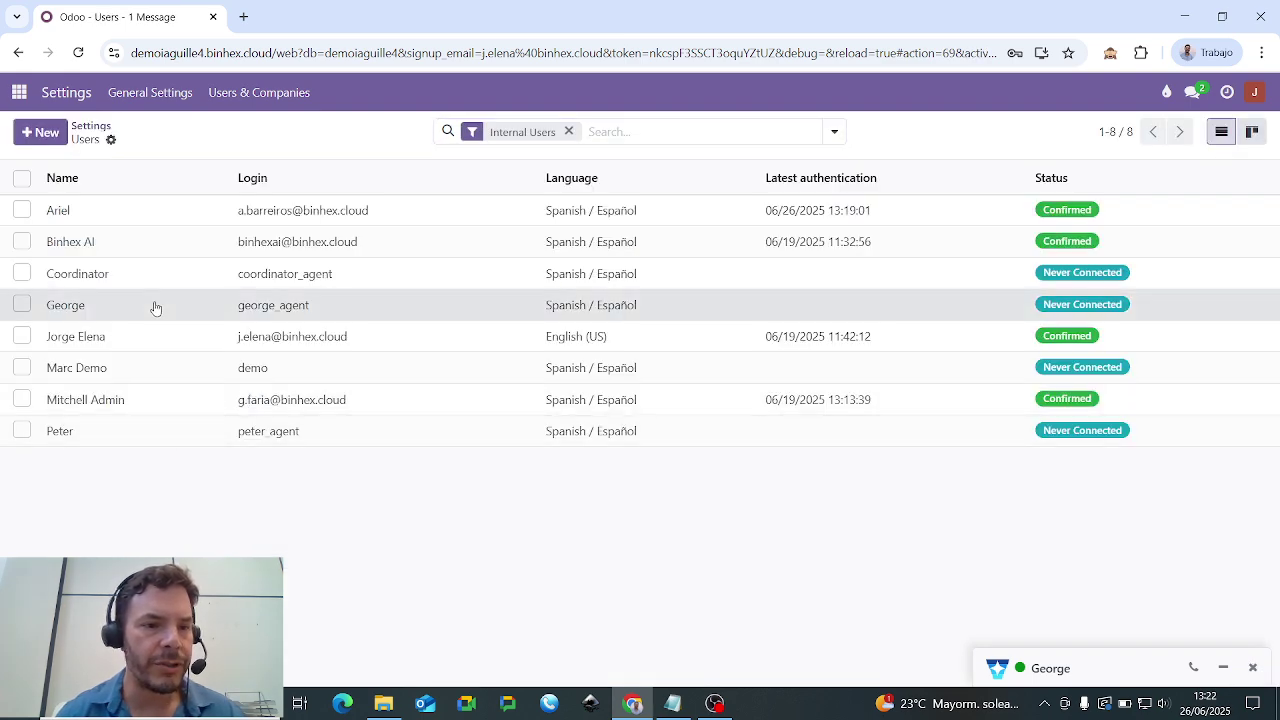
pyautogui.click(155, 305)
pyautogui.click(292, 364)
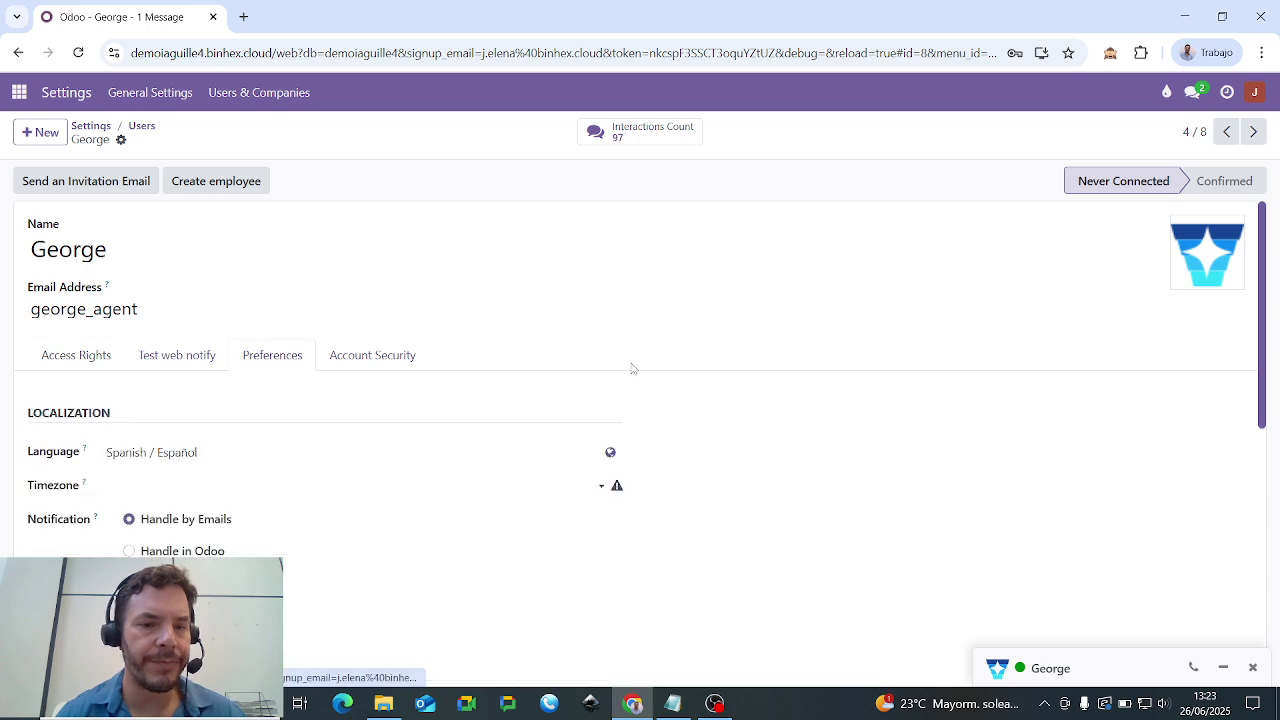
pyautogui.scroll(-5, 680, 380)
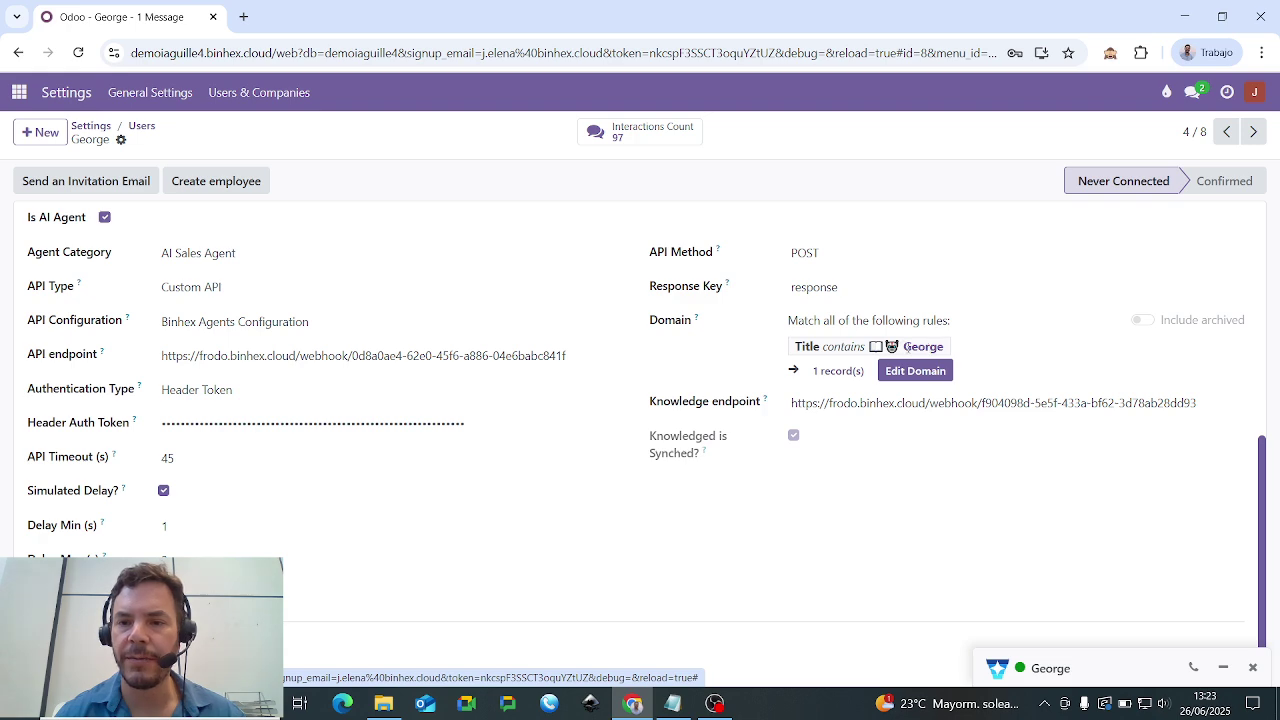
pyautogui.click(20, 94)
# Step: Glance at Peter's and George's Knowledge pages, then go back to the apps menu
pyautogui.click(537, 325)
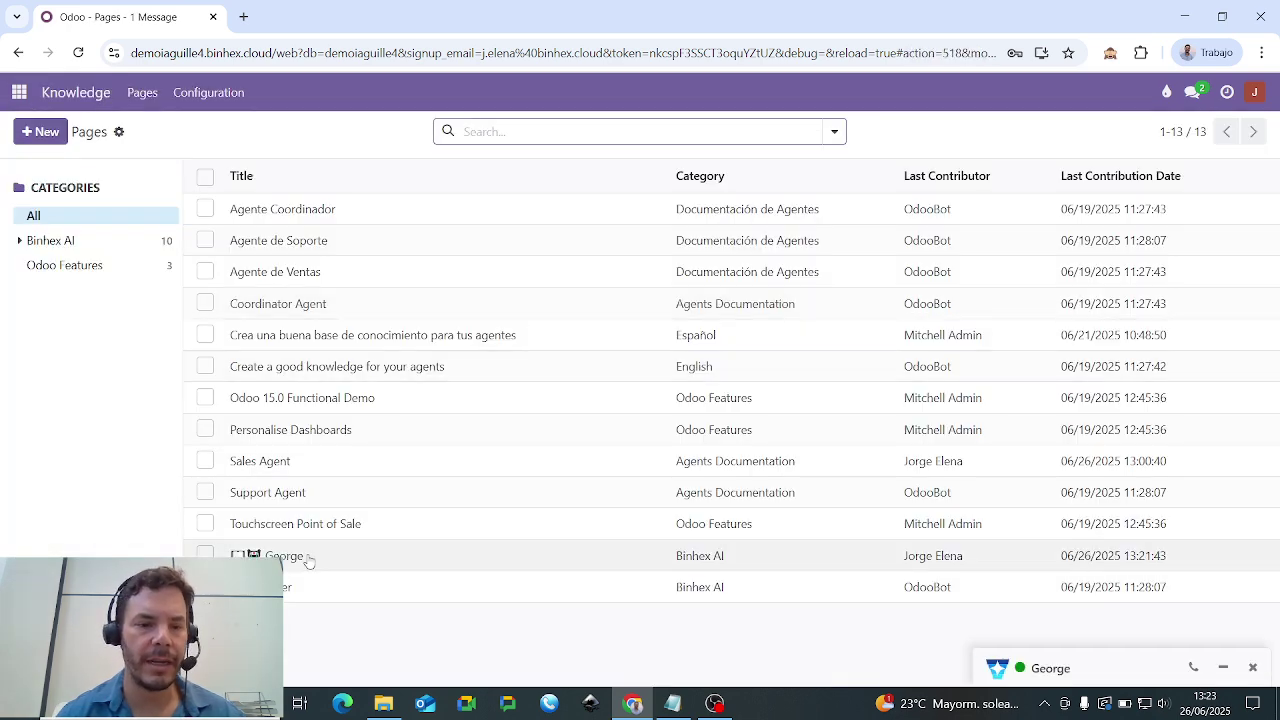
pyautogui.click(306, 585)
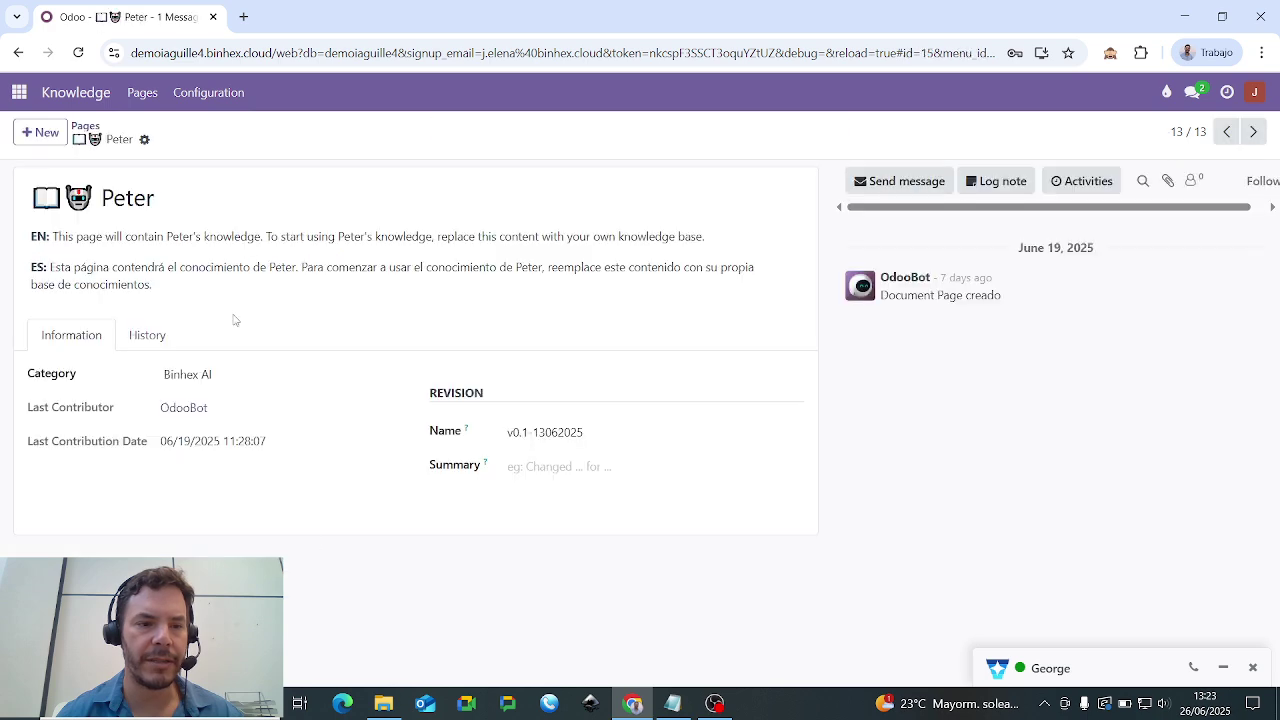
pyautogui.click(86, 126)
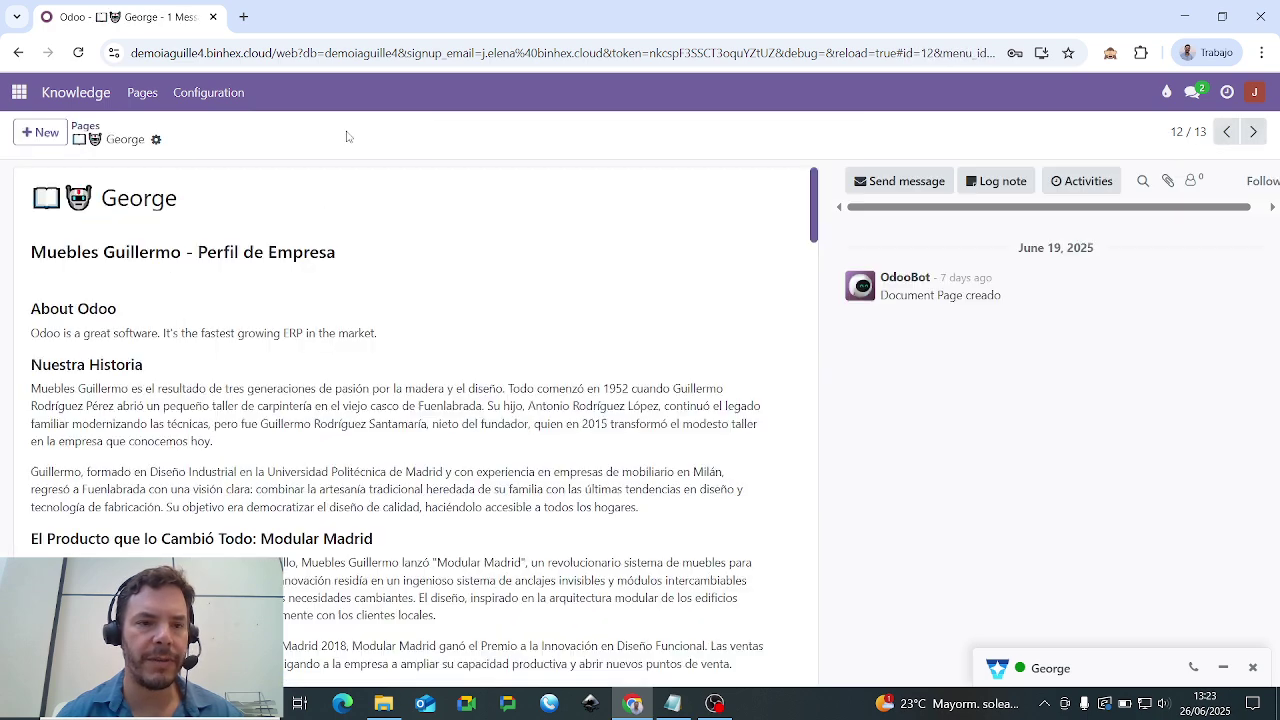
pyautogui.click(86, 130)
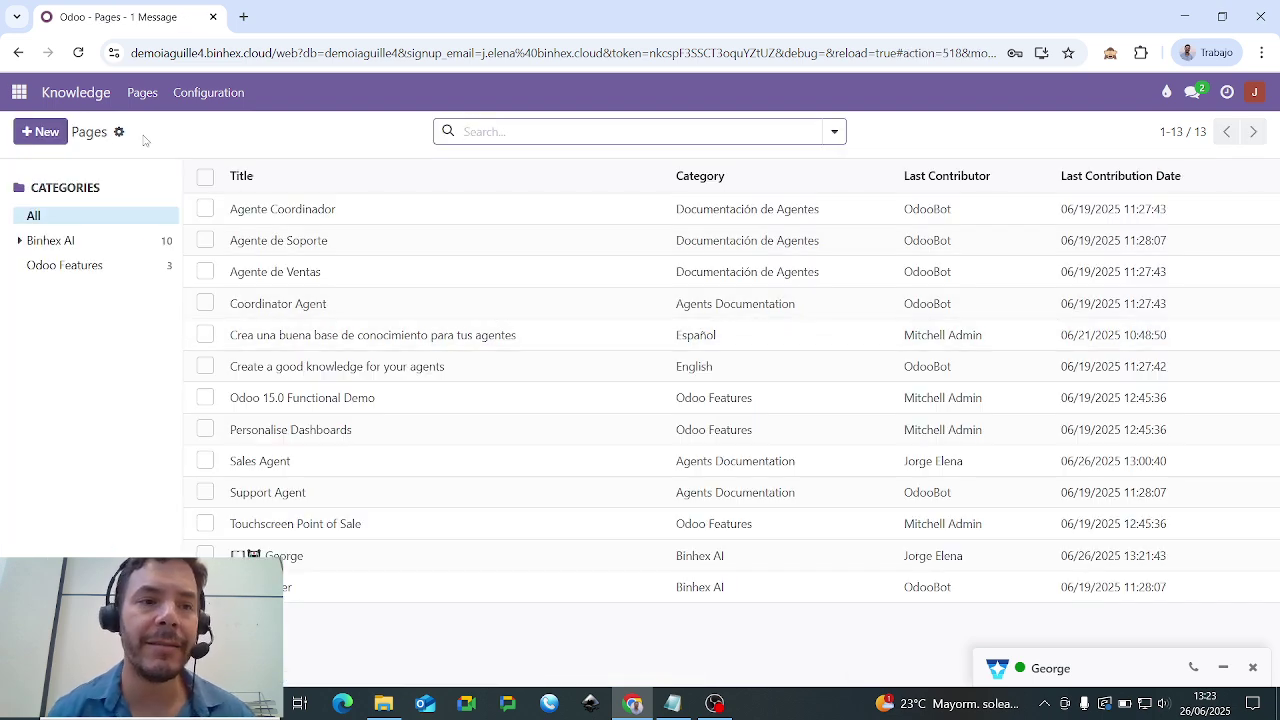
pyautogui.click(19, 92)
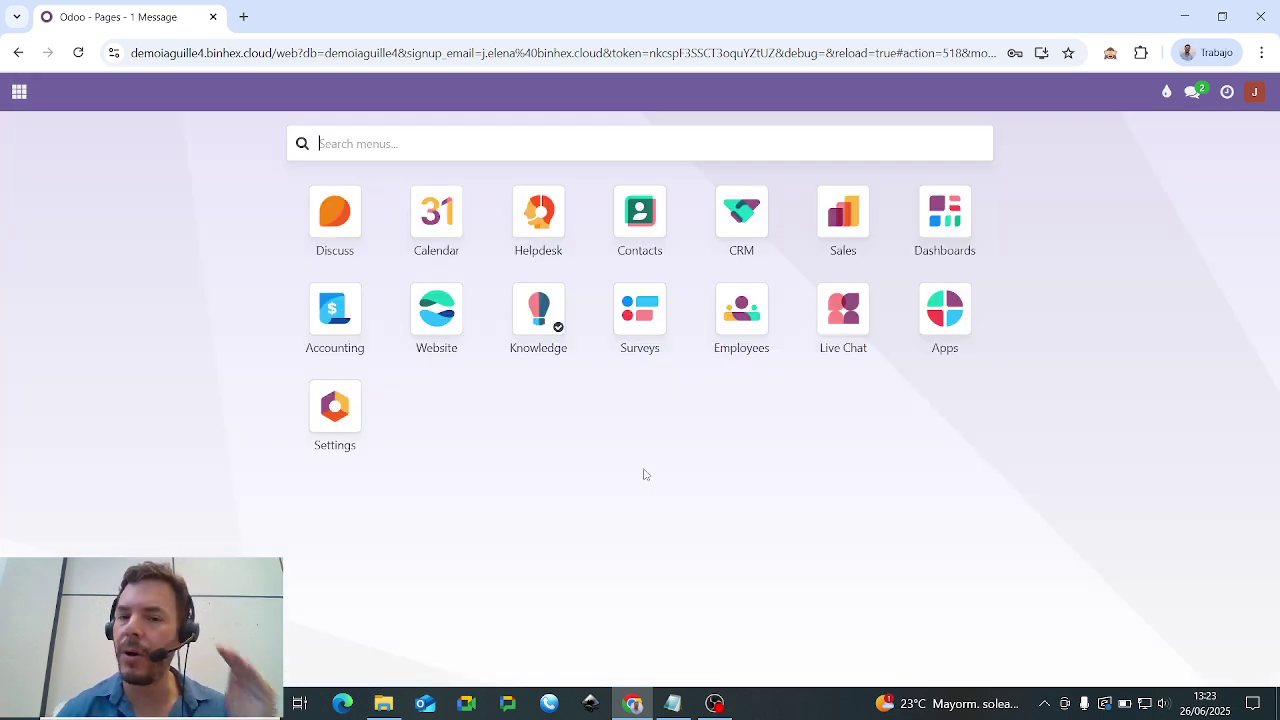